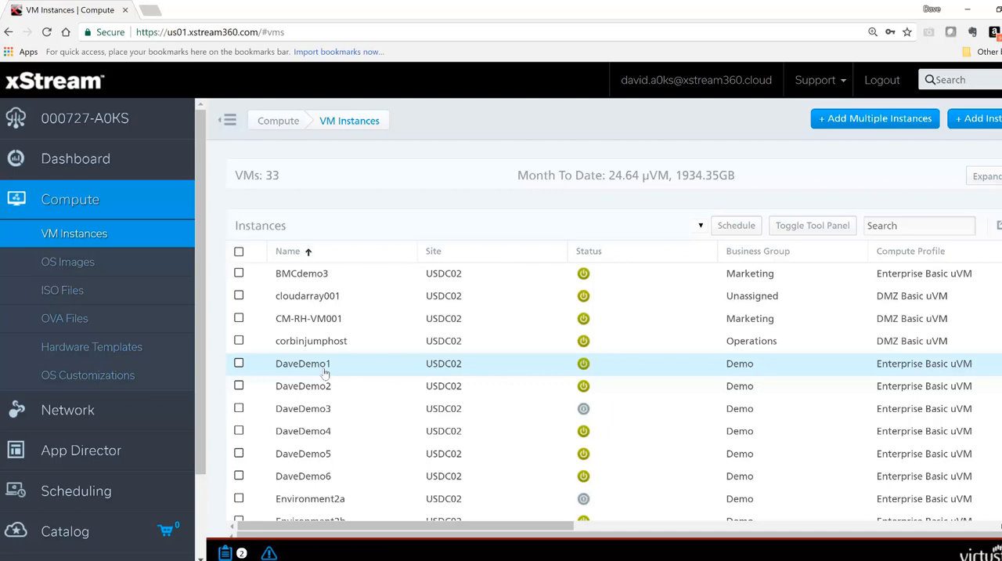
# - Open the details of the DaveDemo1 VM instance and go to its snapshots section
pyautogui.click(325, 374)
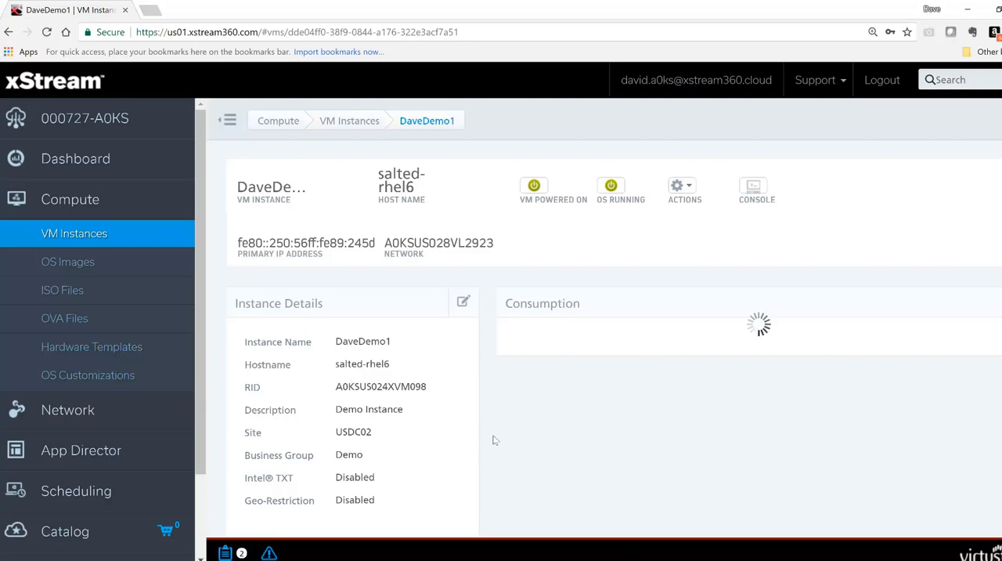
pyautogui.scroll(-1, 494, 436)
pyautogui.scroll(-9, 494, 436)
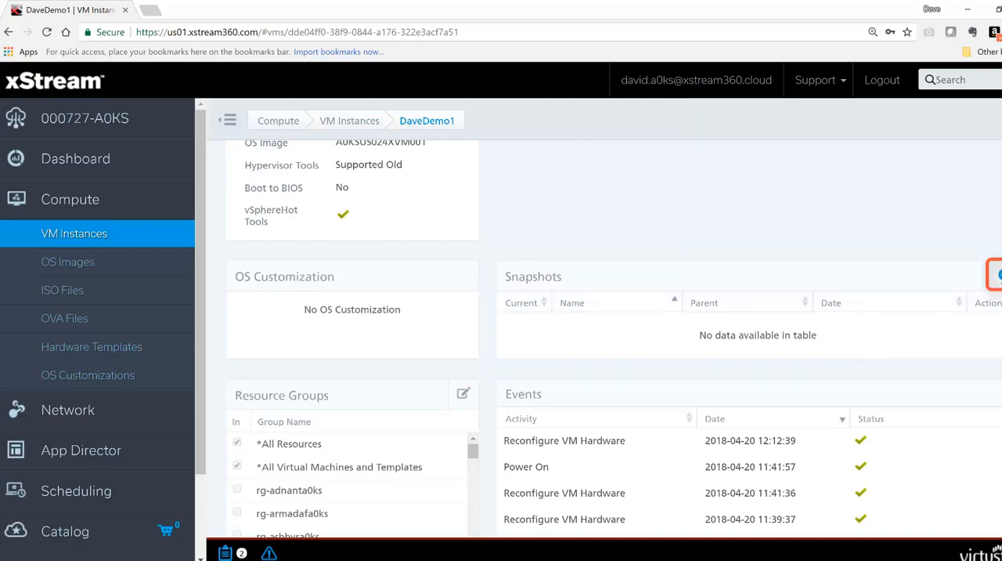
# - Create a snapshot of the instance named "Demo Snapshot" with Quiesce Guest File Sys enabled
pyautogui.click(997, 274)
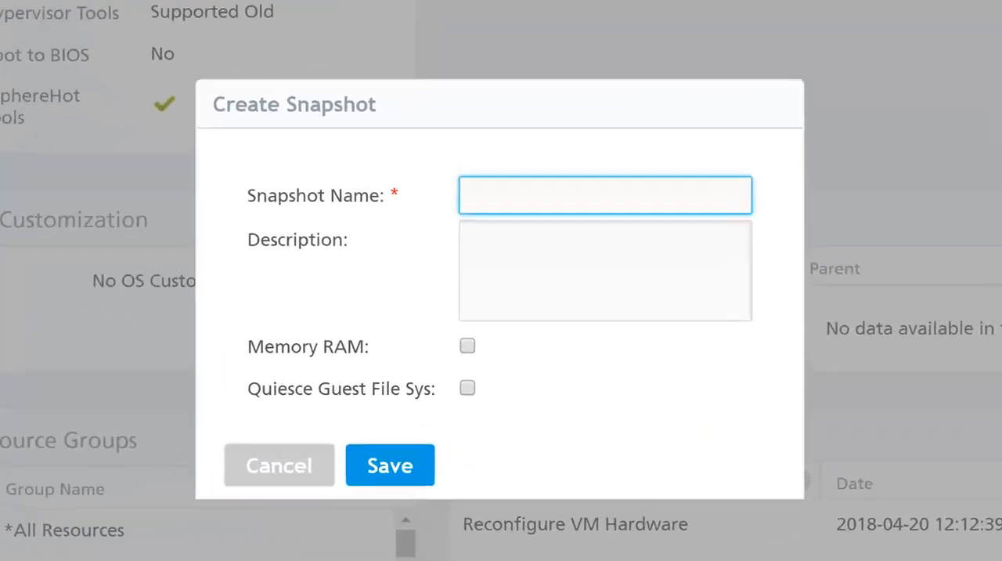
pyautogui.write('Demo')
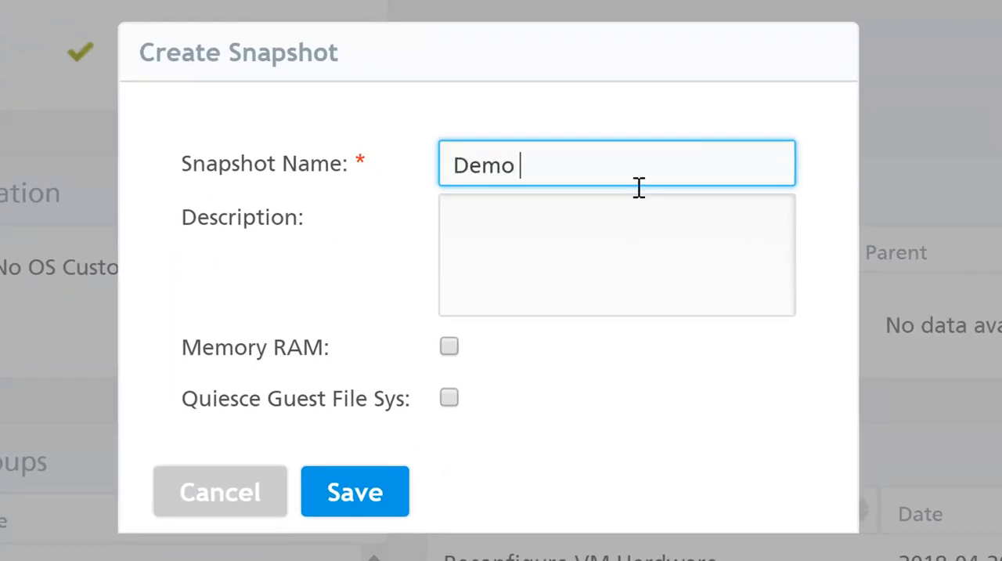
pyautogui.write(' Snapsho')
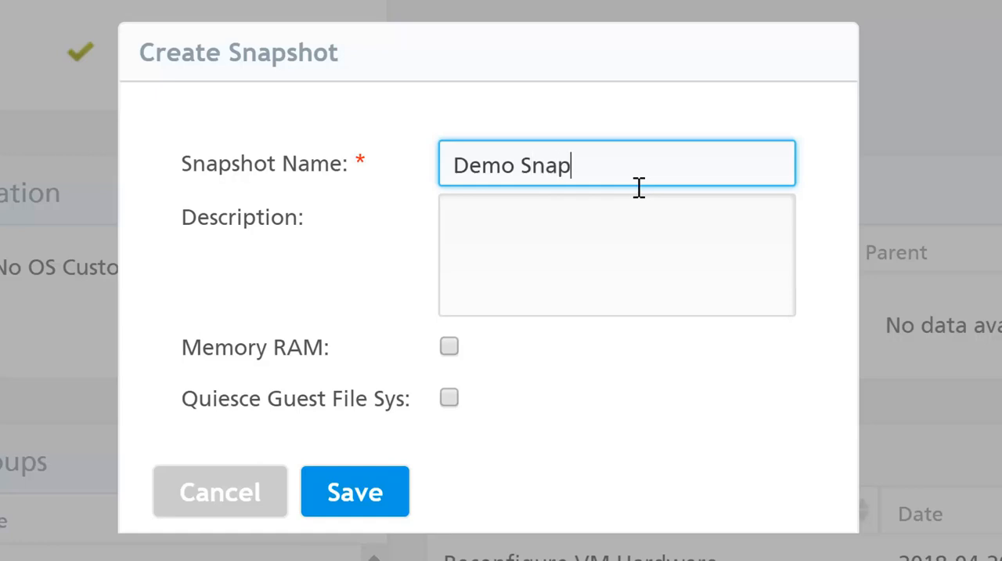
pyautogui.write('t')
pyautogui.click(450, 397)
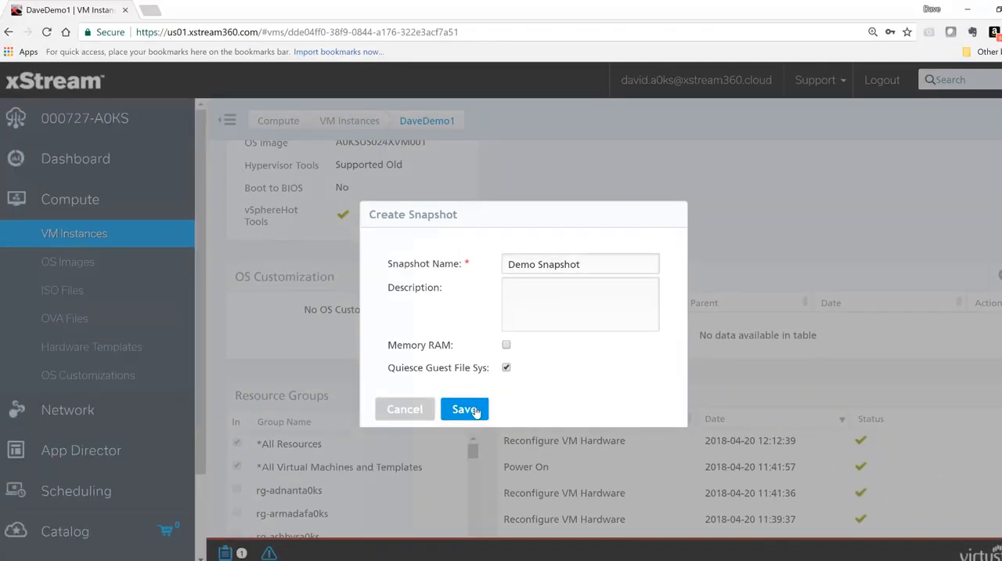
pyautogui.click(381, 496)
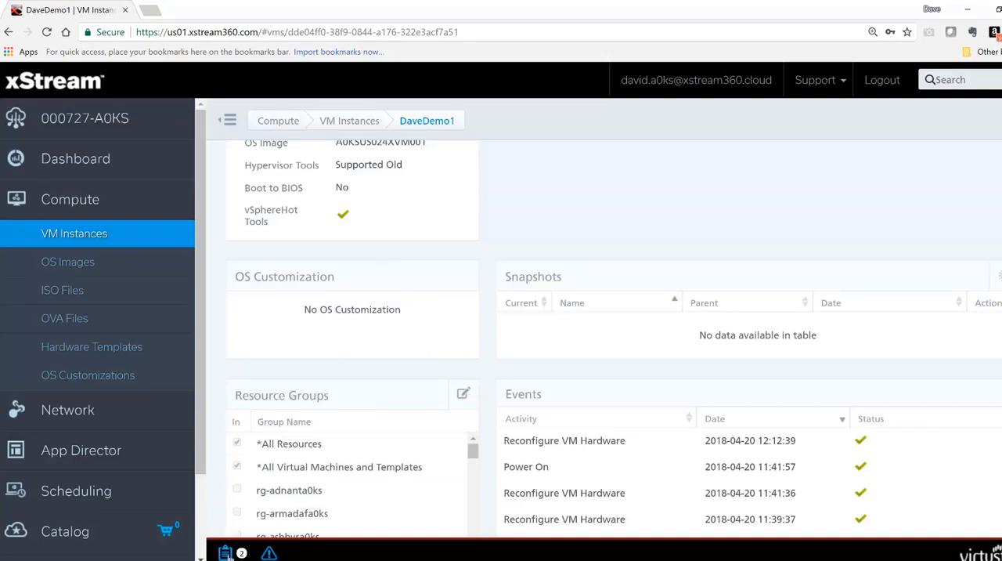
# - Check the task list for the snapshot creation and examine the option to revert to Demo Snapshot
pyautogui.click(225, 553)
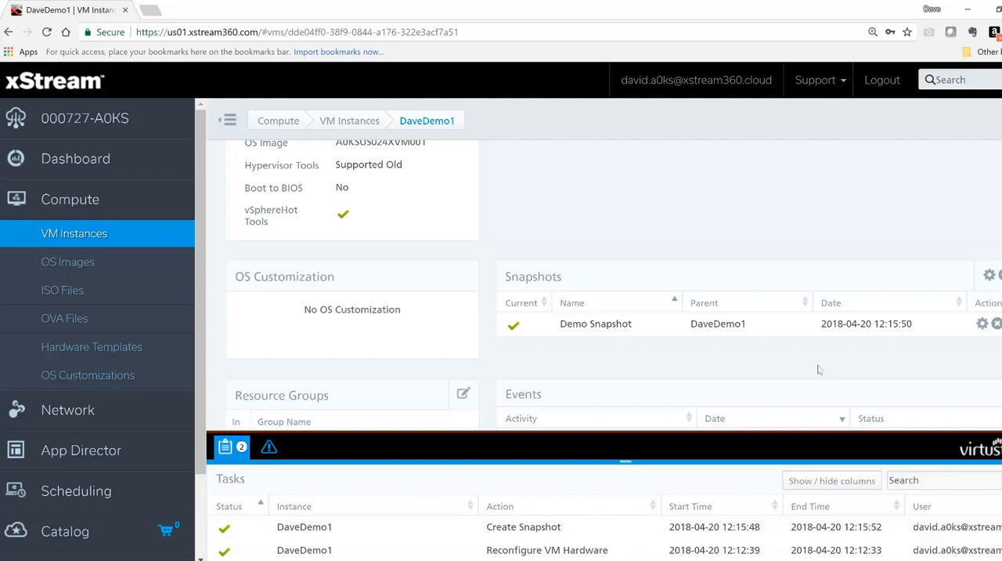
pyautogui.click(223, 448)
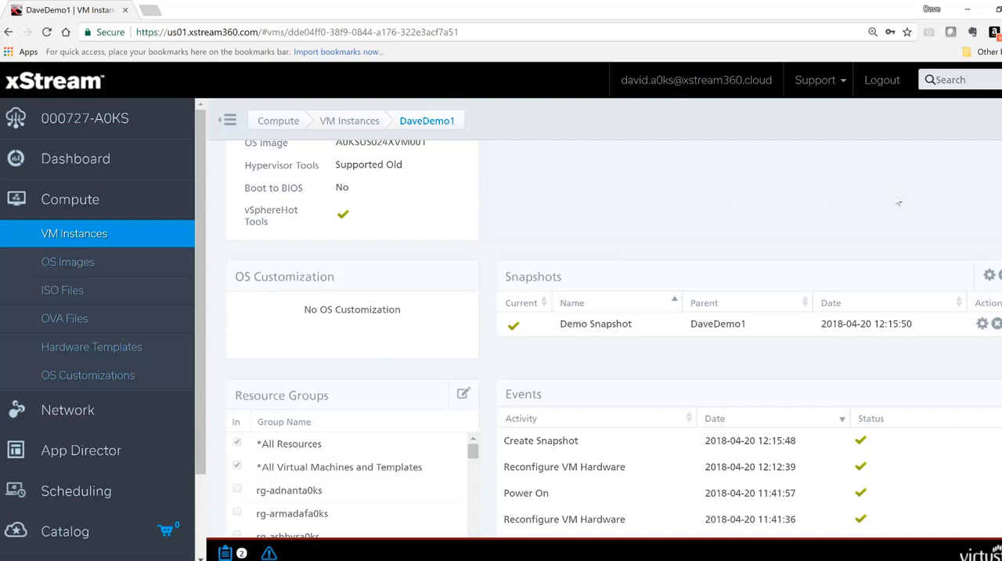
pyautogui.click(983, 326)
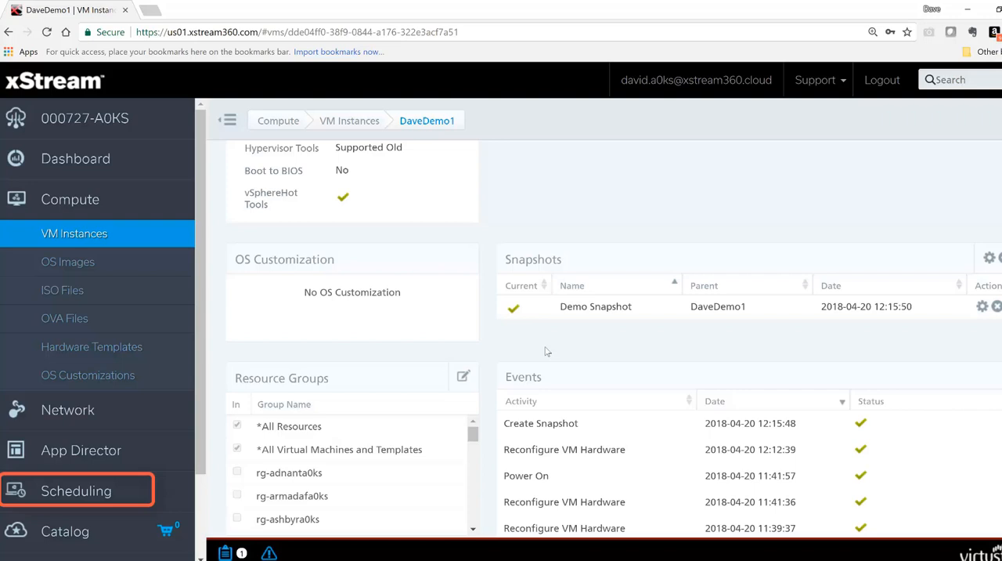
# - Go to the Scheduling area and look through the existing schedules
pyautogui.click(94, 498)
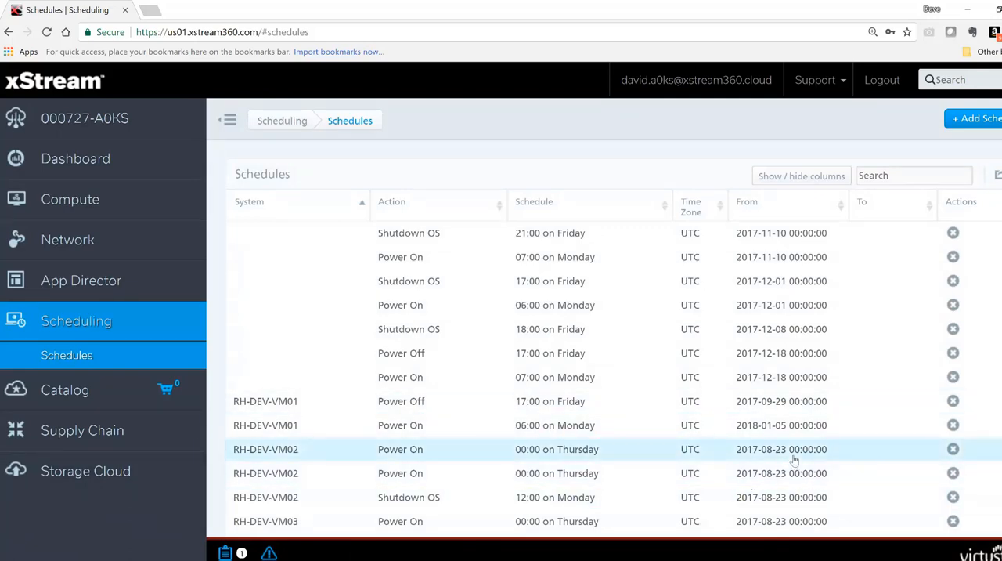
pyautogui.scroll(-3, 795, 460)
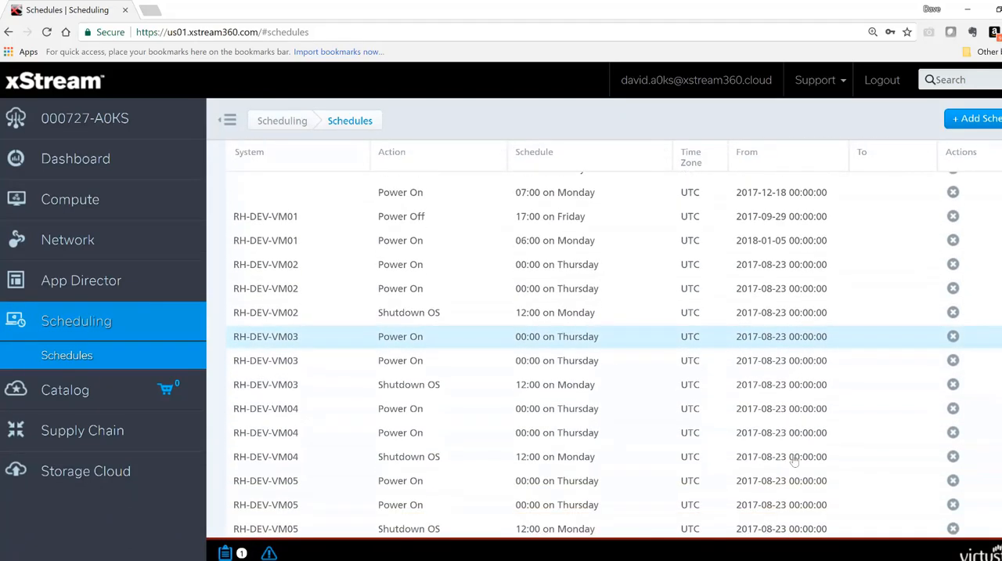
pyautogui.scroll(3, 795, 461)
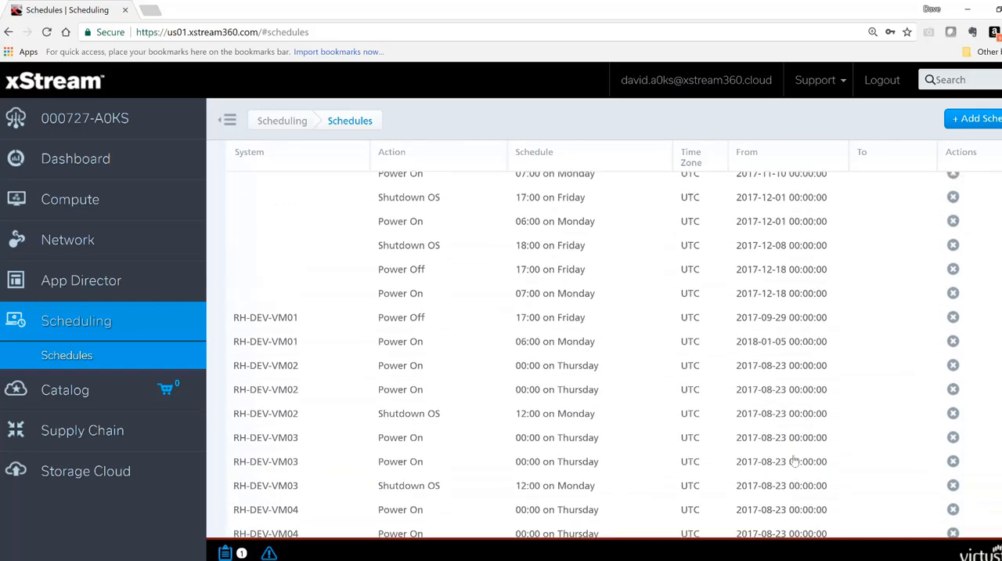
# - Start a new schedule for the DaveDemo1 instance with Create Snapshot as its action
pyautogui.click(983, 125)
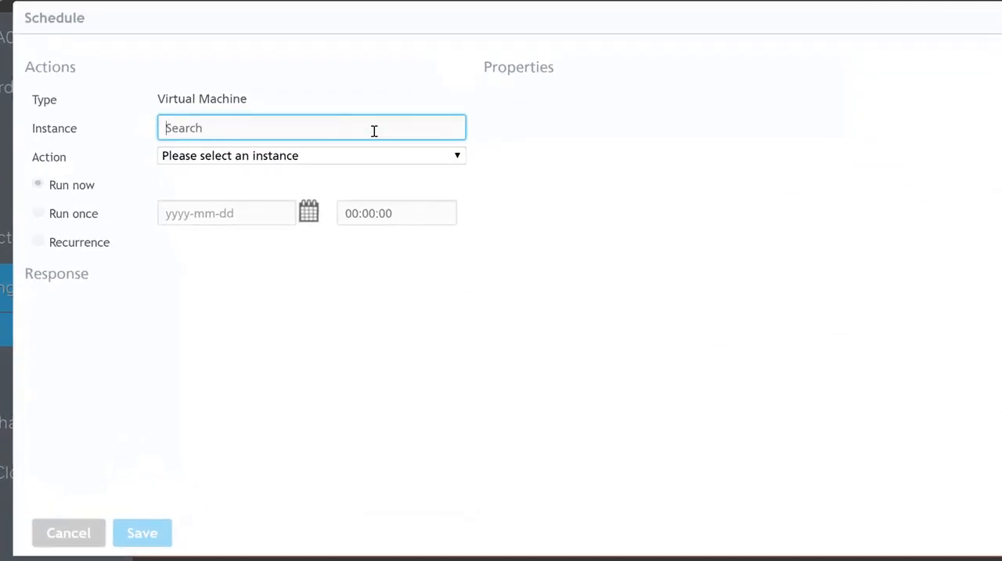
pyautogui.write('Dav')
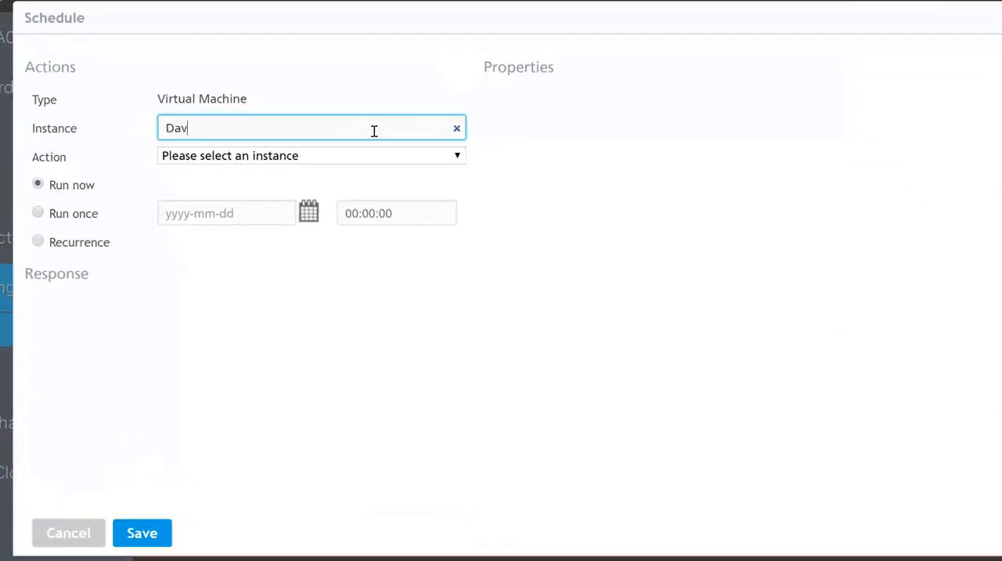
pyautogui.write('eDe')
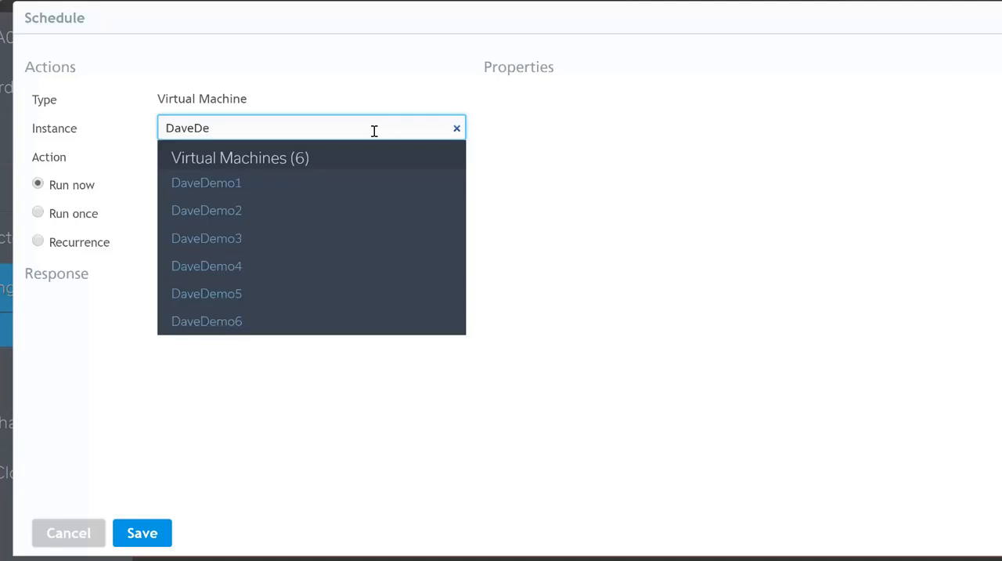
pyautogui.click(240, 188)
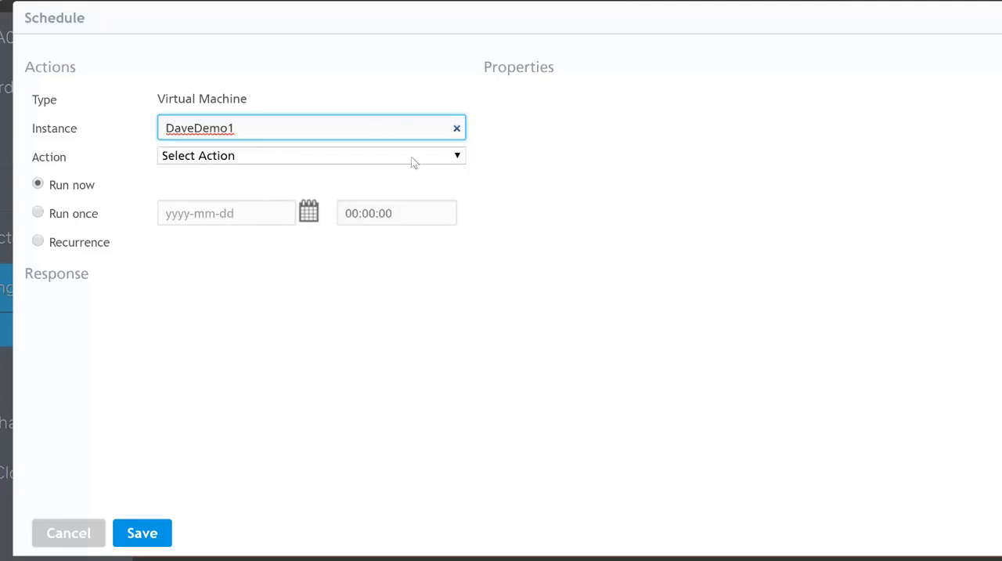
pyautogui.click(458, 157)
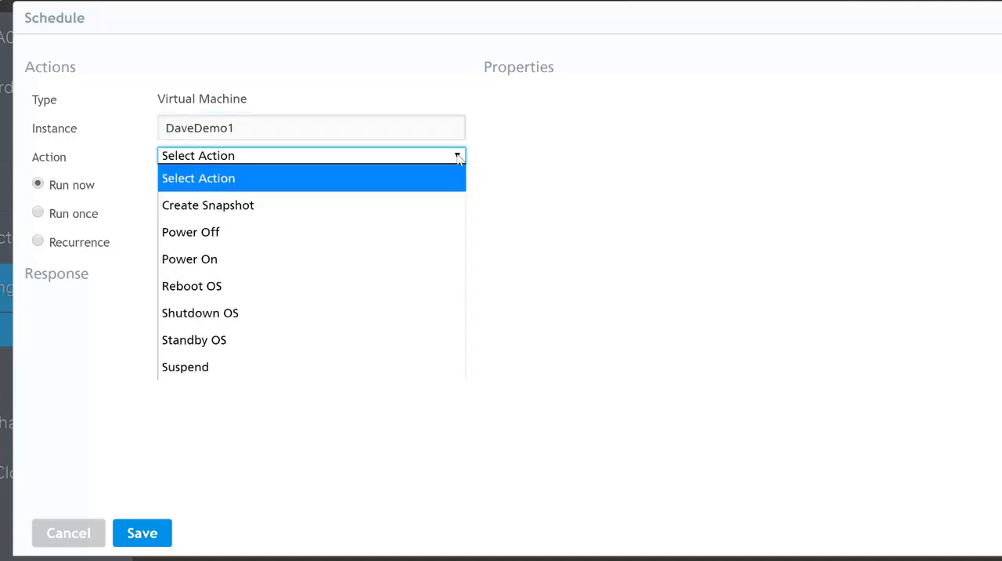
pyautogui.click(413, 205)
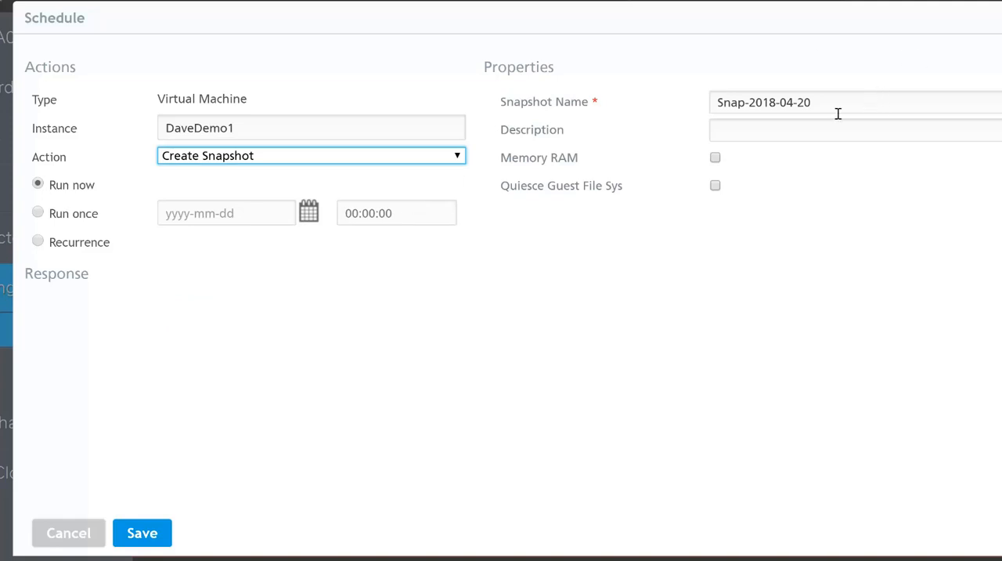
# - Make the schedule recur daily with a start time of 06:00:00 and save it with Quiesce Guest File Sys enabled
pyautogui.click(38, 242)
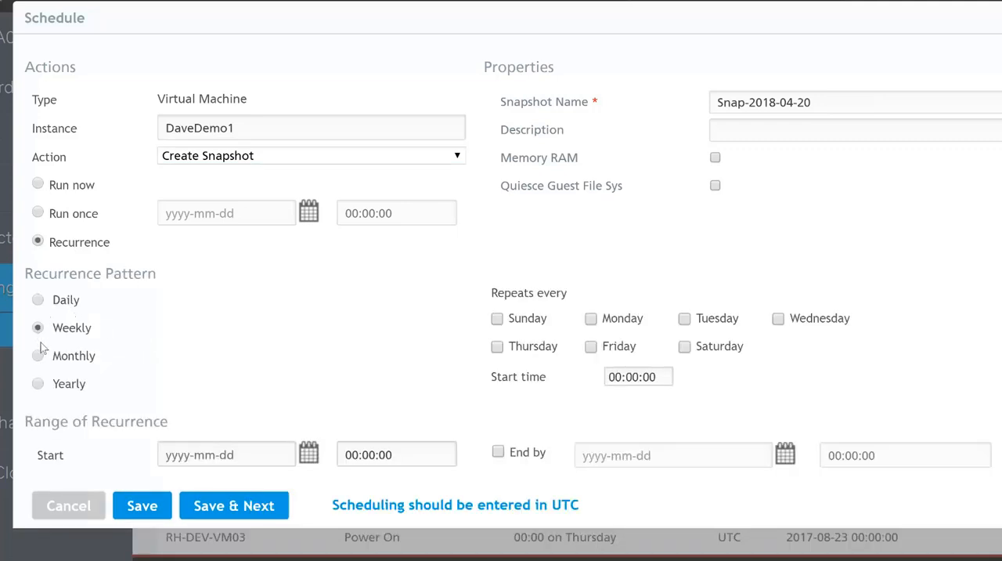
pyautogui.click(38, 301)
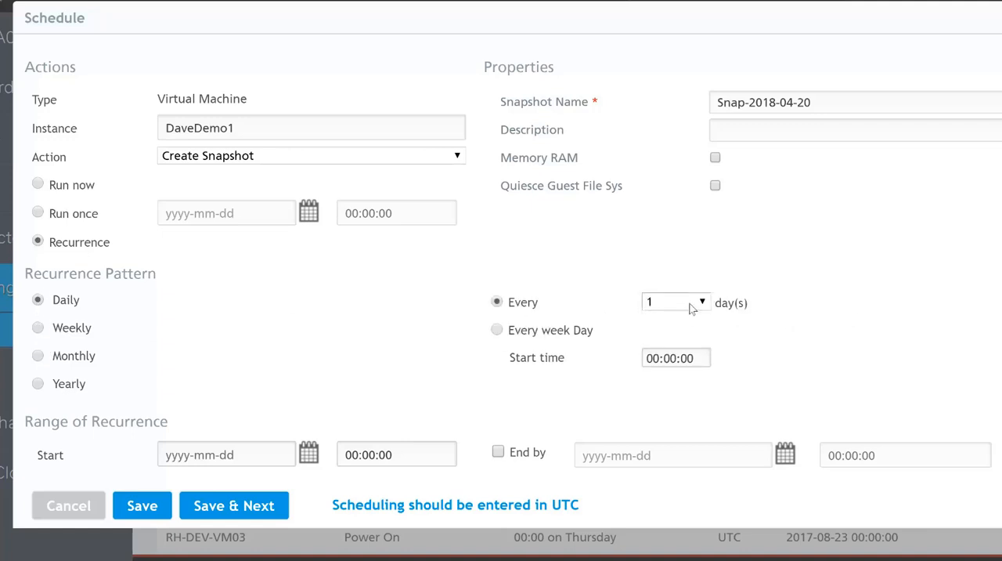
pyautogui.click(657, 358)
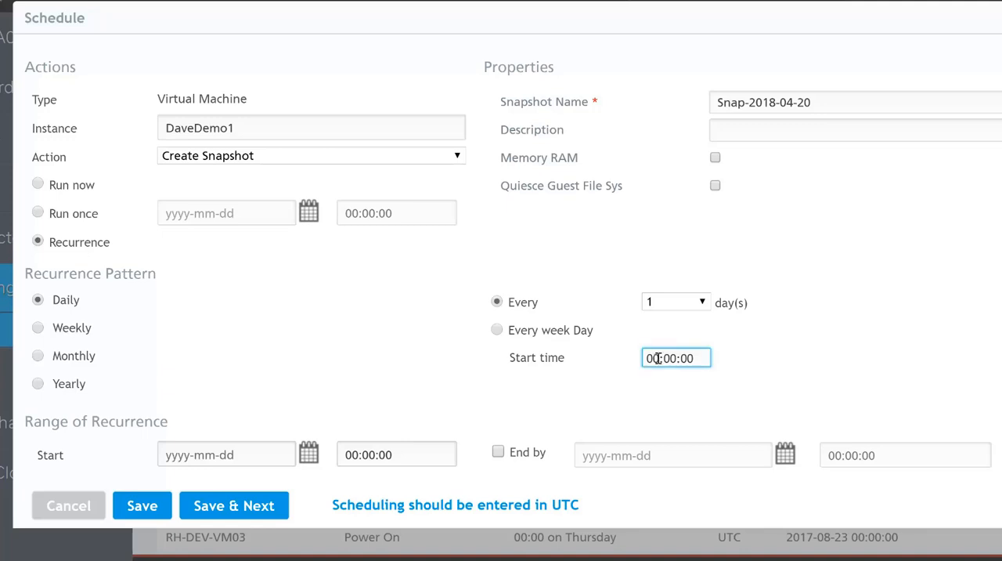
pyautogui.press('BackSpace')
pyautogui.write('1')
pyautogui.press('BackSpace')
pyautogui.write('6')
pyautogui.click(715, 186)
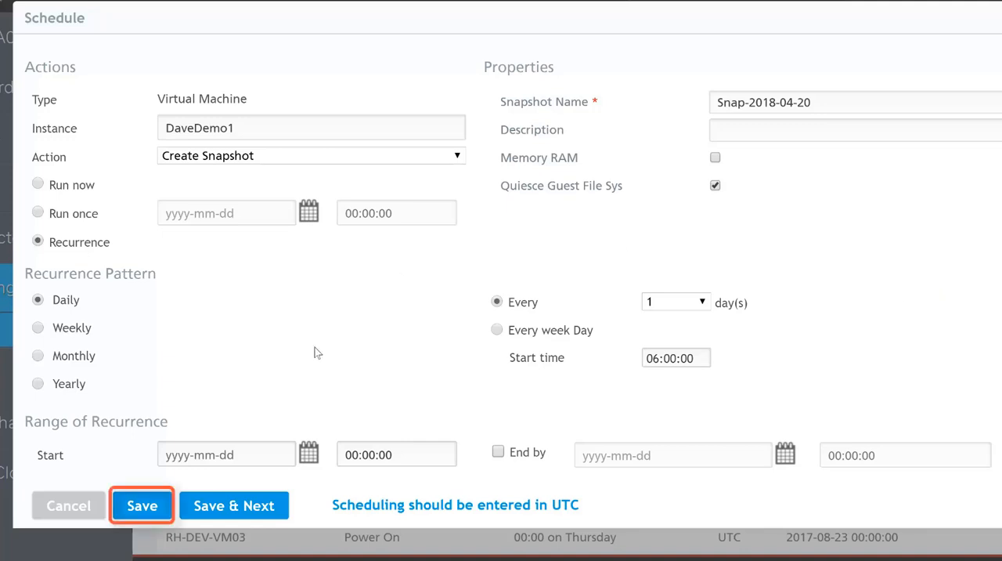
pyautogui.click(143, 506)
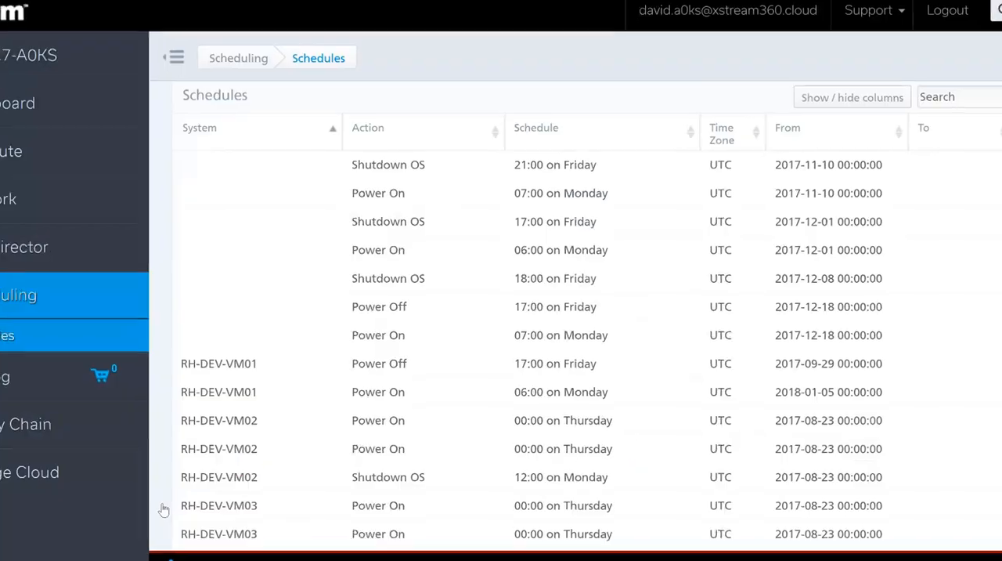